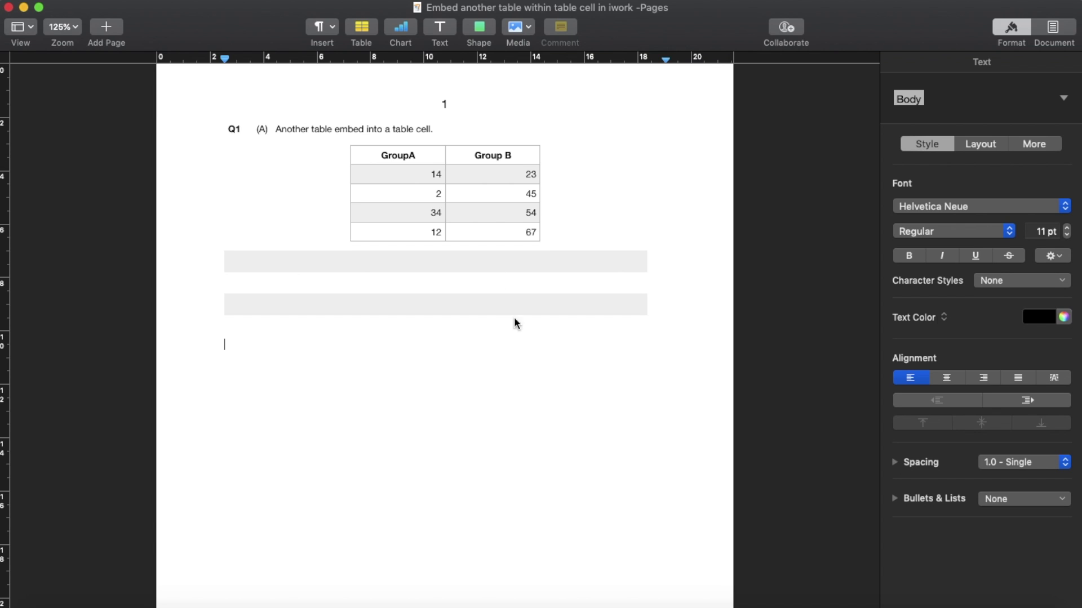
Step: Inspect the example's outer table and its embedded GroupA/Group B table, then deselect them
click(472, 218)
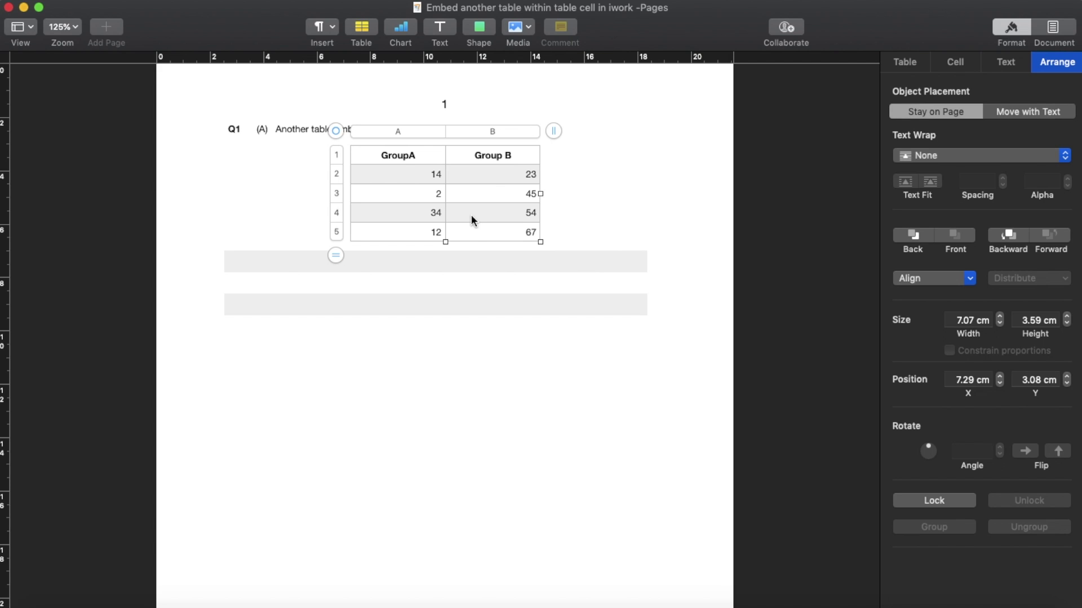
click(471, 215)
click(461, 299)
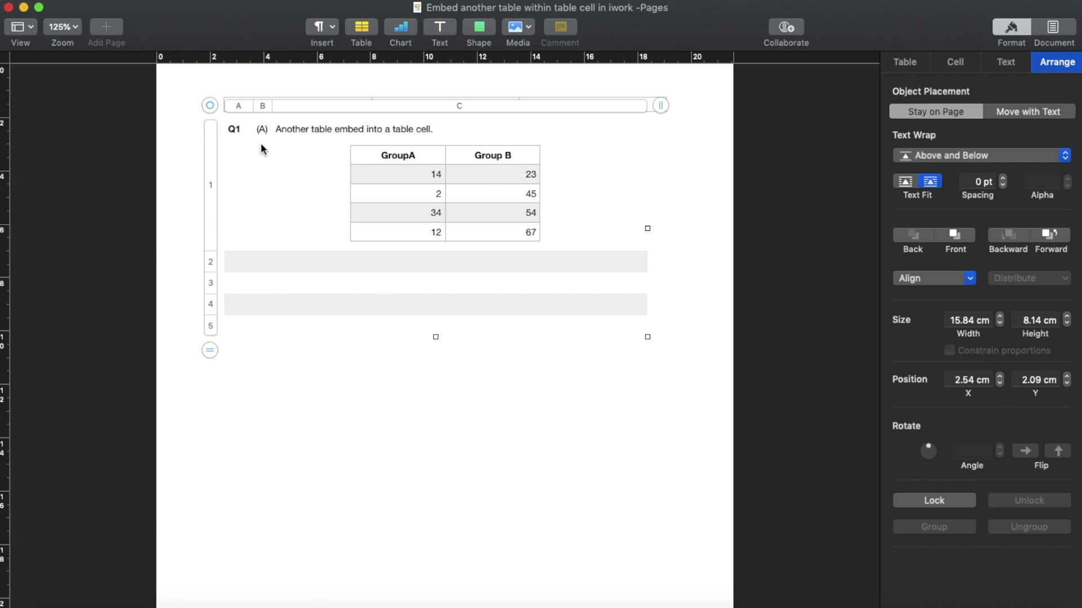
click(427, 202)
click(279, 174)
click(440, 421)
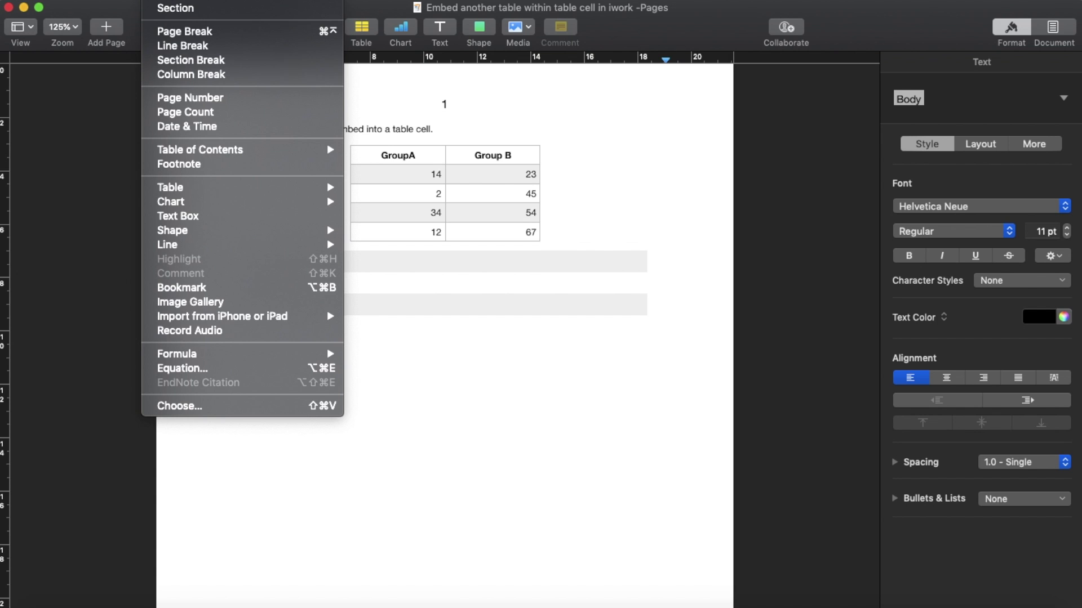
Step: Add a page break and insert a plain 5-row, 4-column table on page 2
click(181, 31)
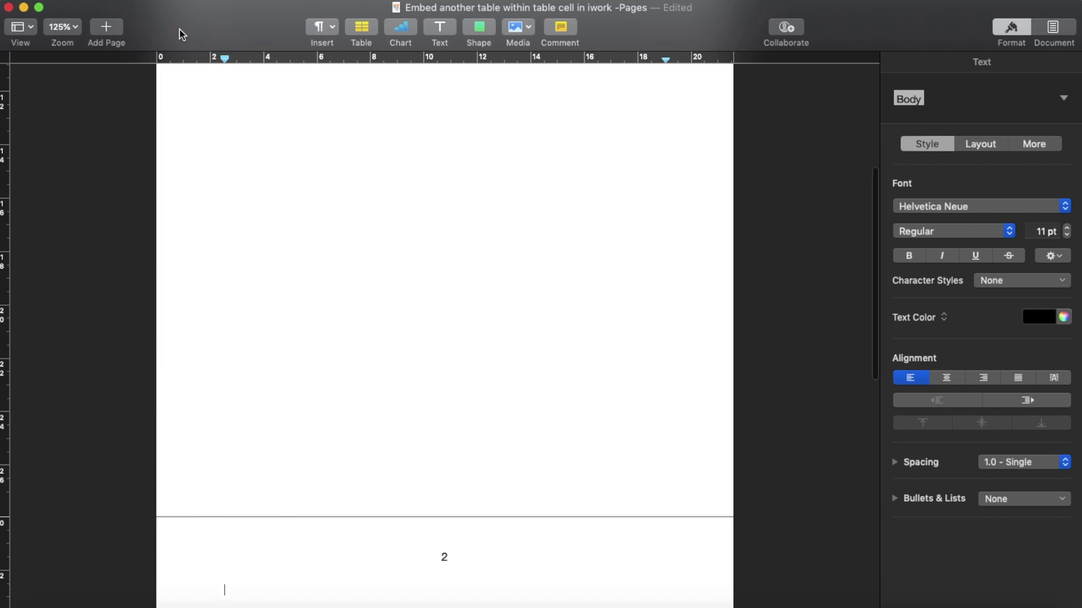
scroll(280, 309, down, 5)
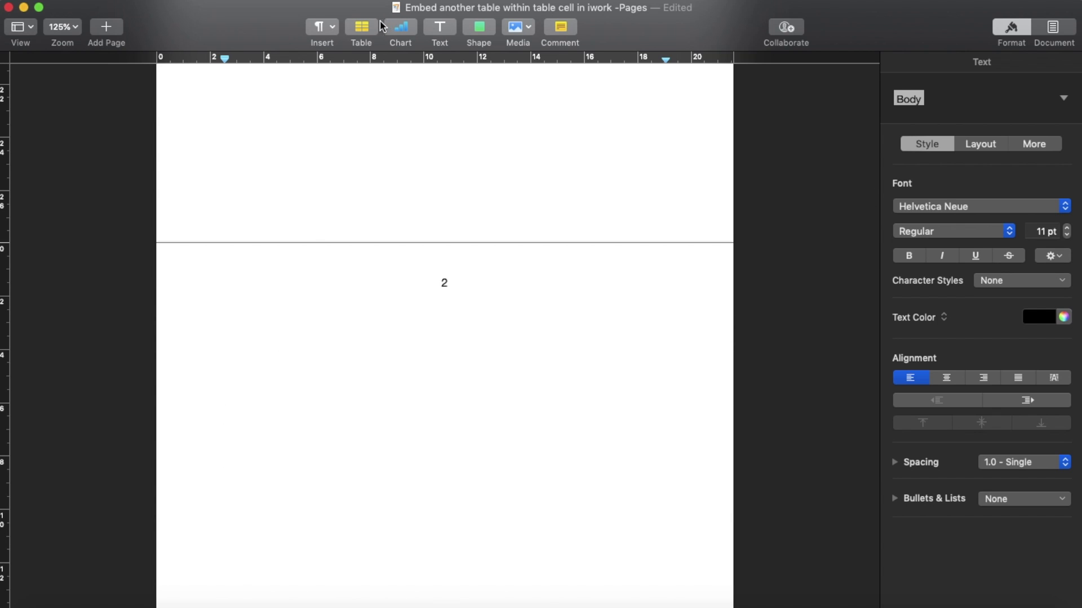
click(365, 29)
click(326, 79)
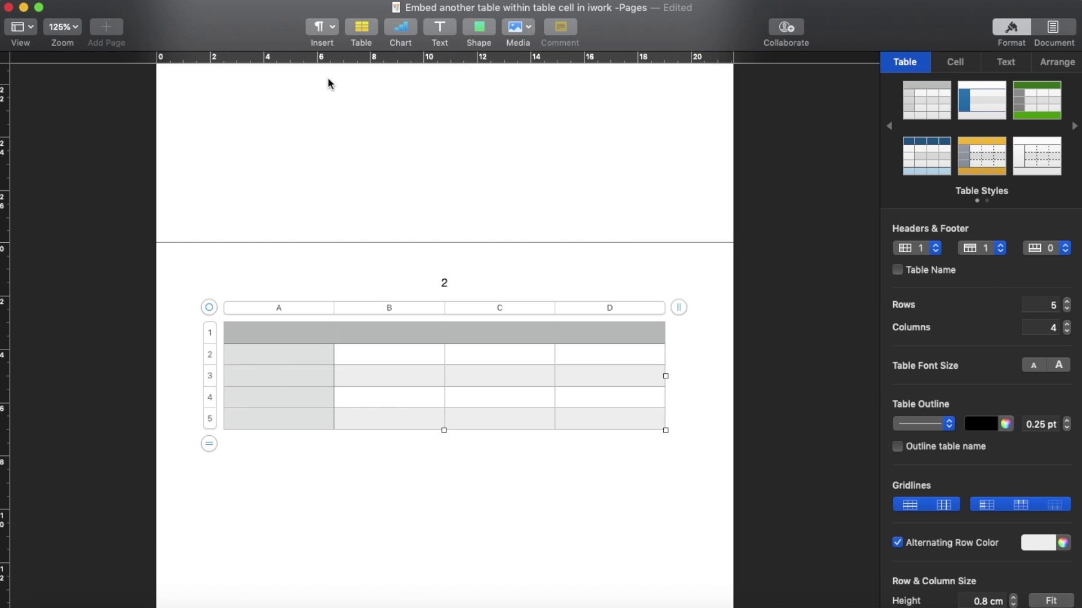
Step: Narrow column A of the new table to about 1.76 cm, widening column B
click(322, 346)
drag(334, 308, 271, 307)
click(372, 383)
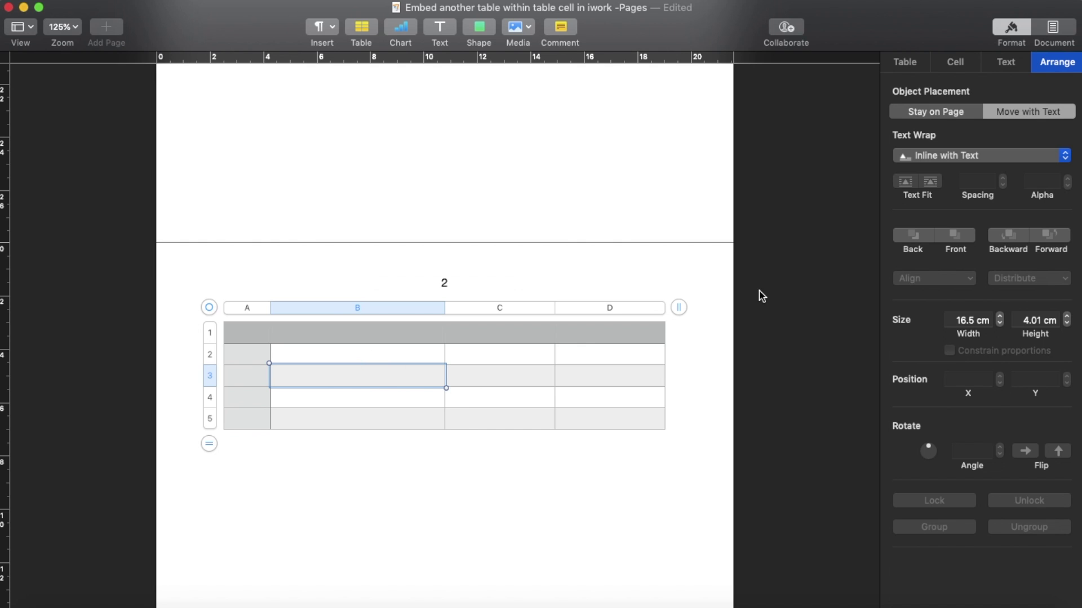
Step: Reduce the new table from four columns to three
click(679, 307)
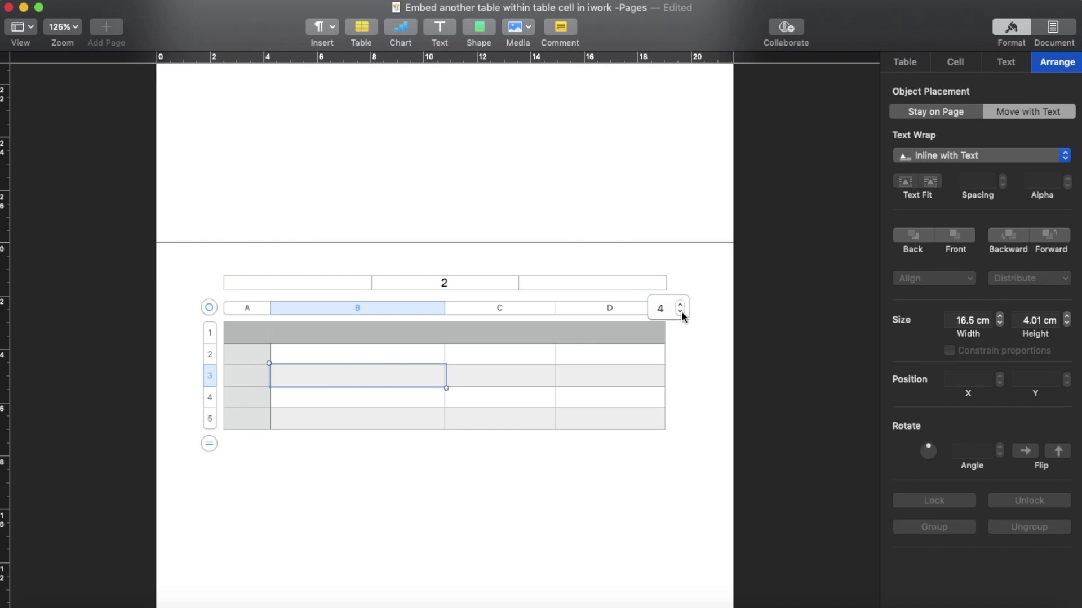
click(681, 312)
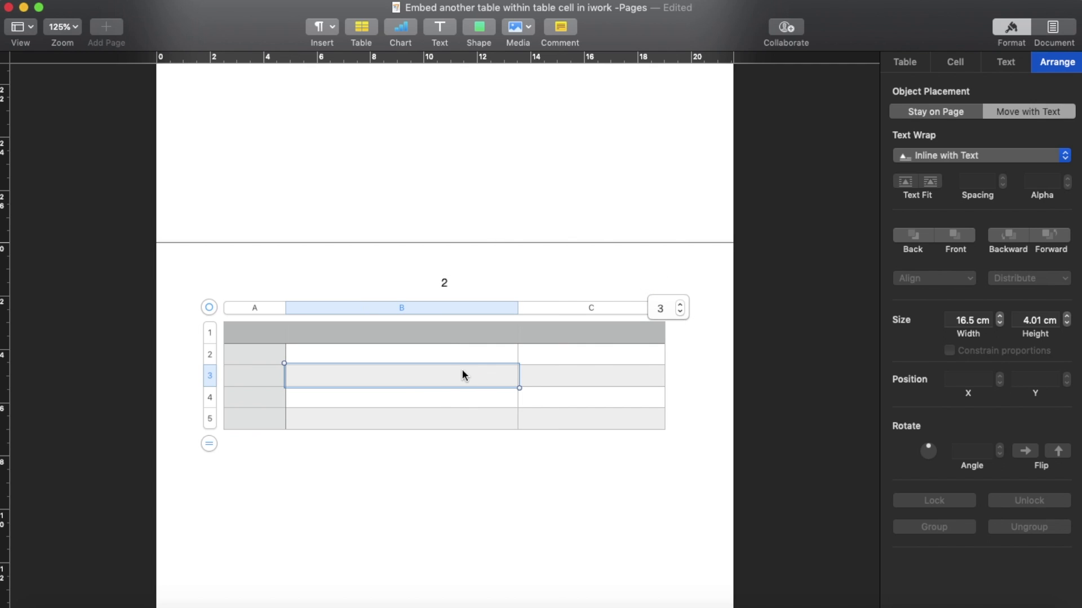
click(416, 395)
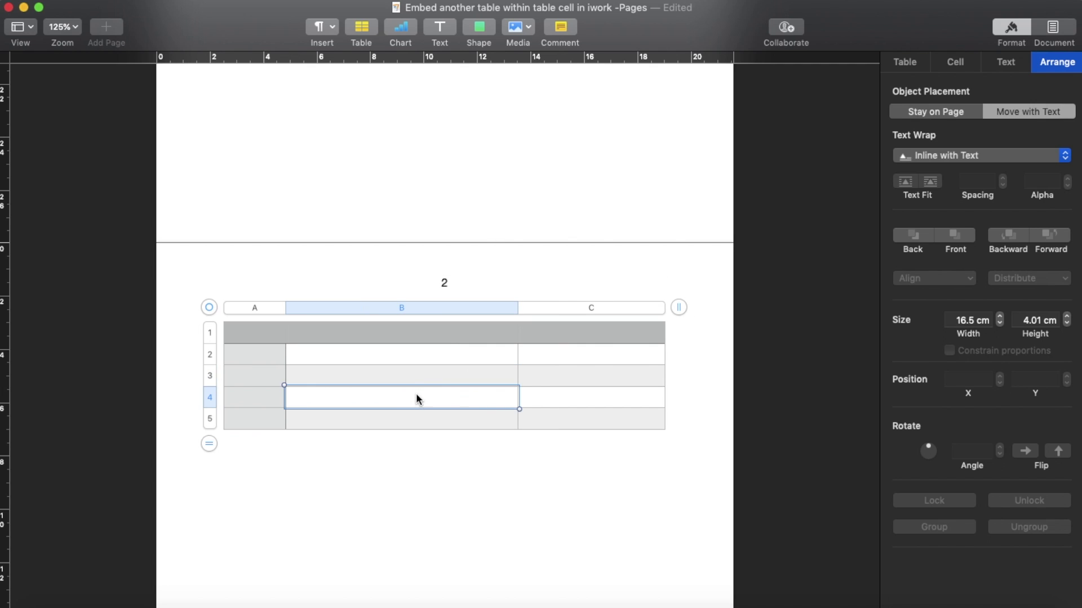
Step: Enlarge row 3 so the table stands 11.39 cm tall, then place the cursor in cell B3
click(219, 377)
click(211, 381)
drag(211, 387, 207, 584)
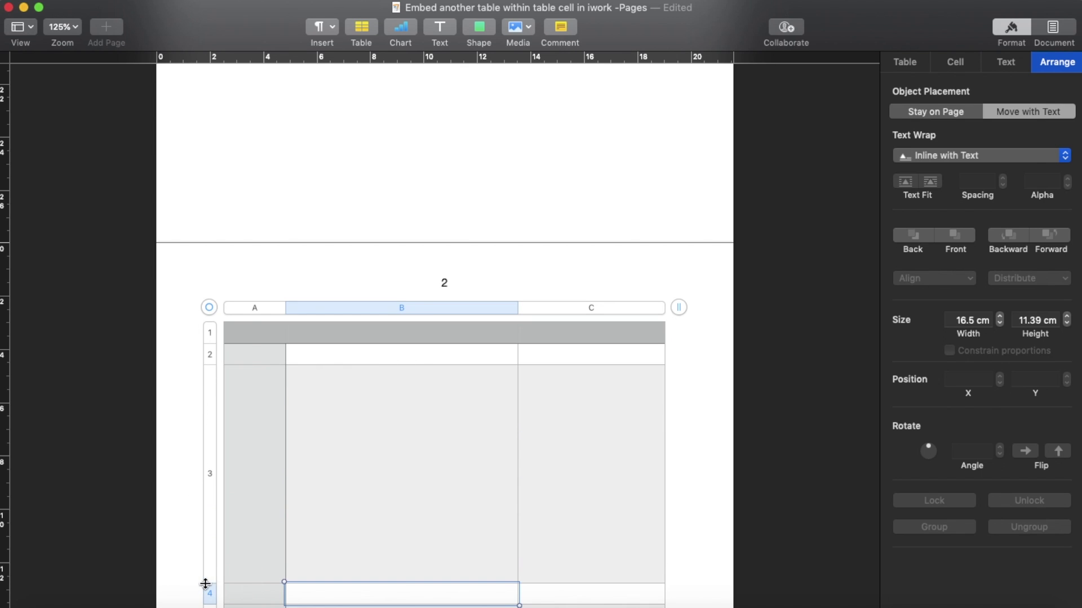
click(397, 410)
scroll(396, 409, down, 3)
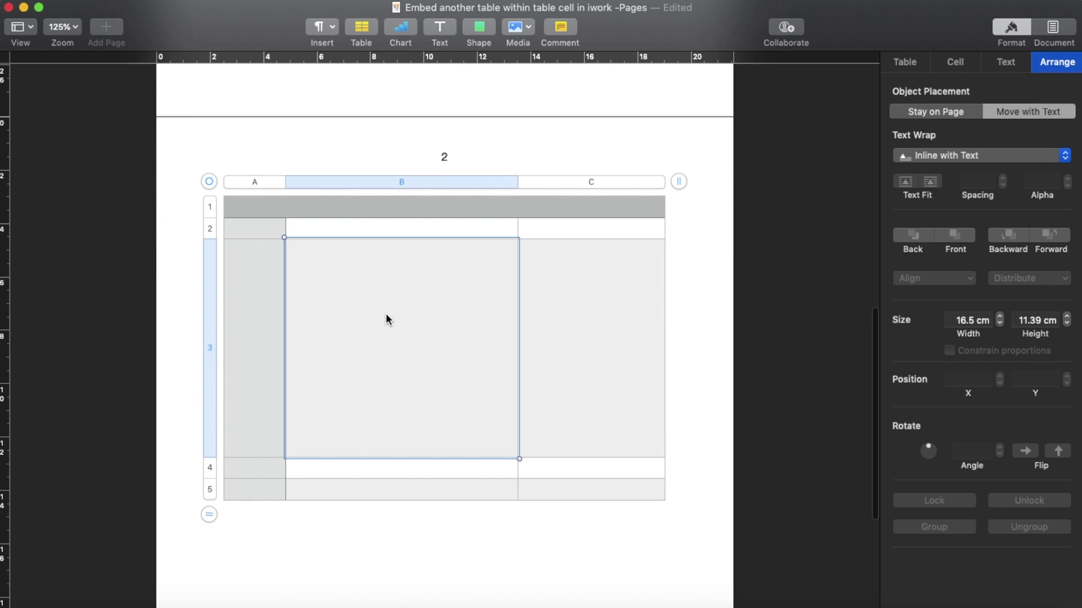
click(386, 319)
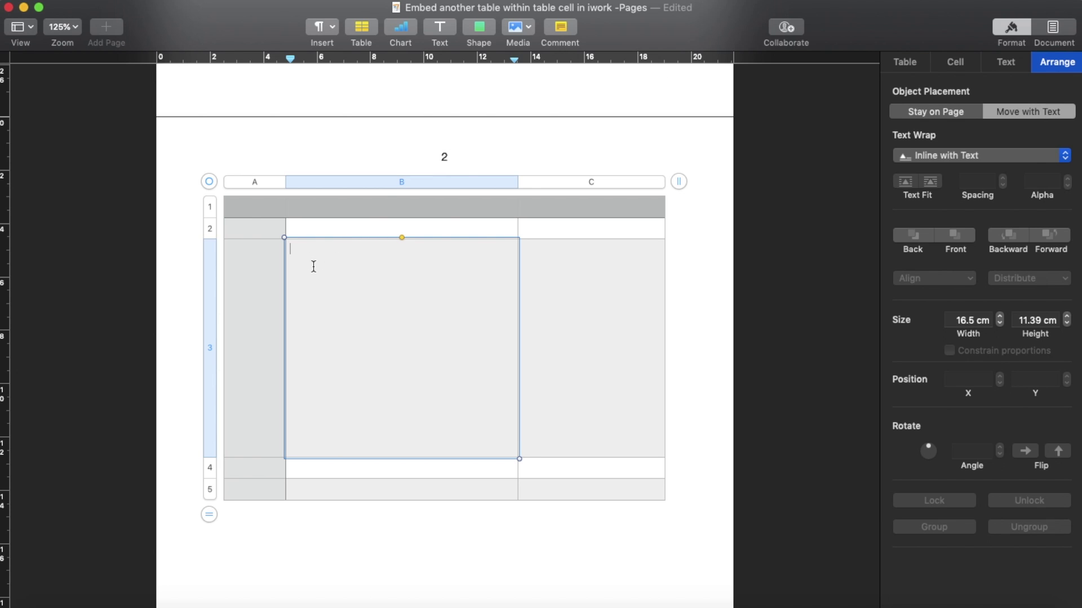
Step: Insert a plain 5-row, 4-column table from inside cell B3
click(361, 26)
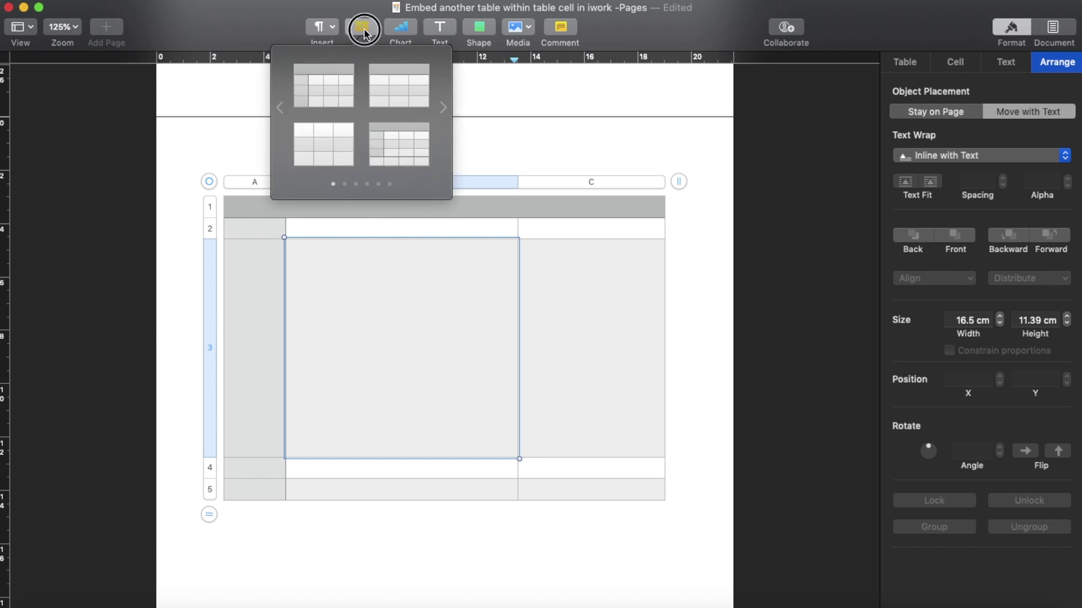
click(331, 148)
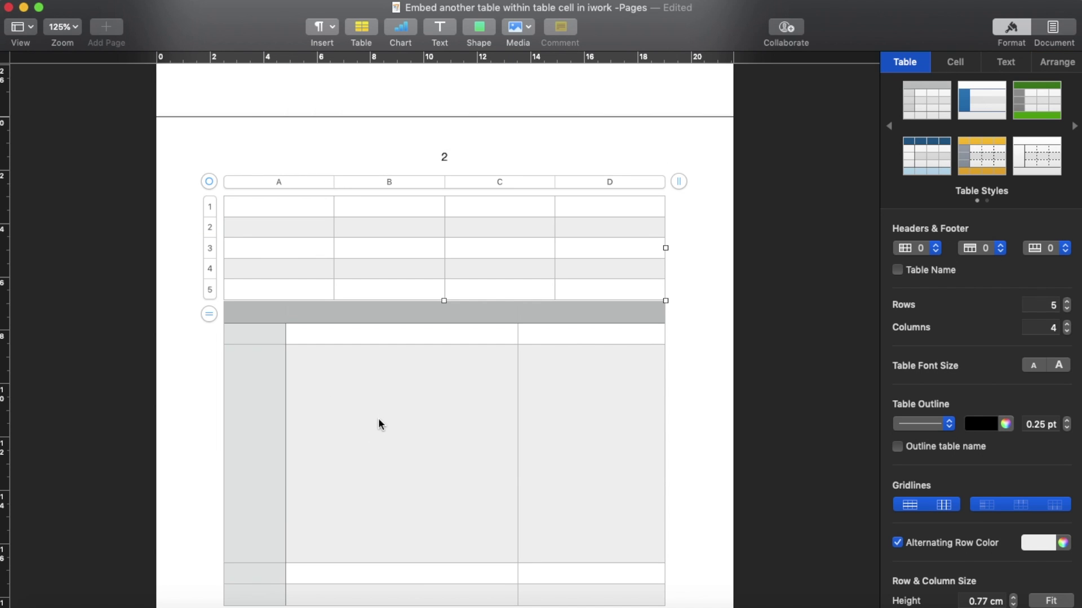
mouse_move(208, 181)
mouse_down()
mouse_move(207, 314)
mouse_move(217, 169)
mouse_move(208, 168)
mouse_up()
Step: Alternate selecting the outer and inner tables to check which one is selected
click(287, 373)
click(226, 242)
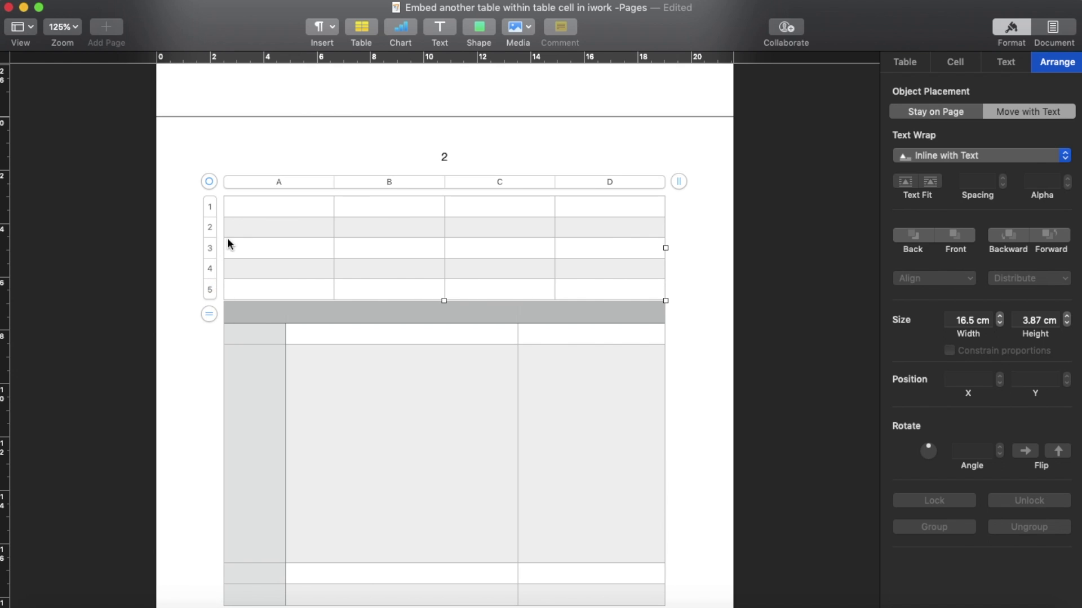
click(234, 409)
click(238, 226)
mouse_move(210, 181)
mouse_down()
mouse_move(210, 212)
mouse_move(211, 178)
mouse_up()
click(387, 426)
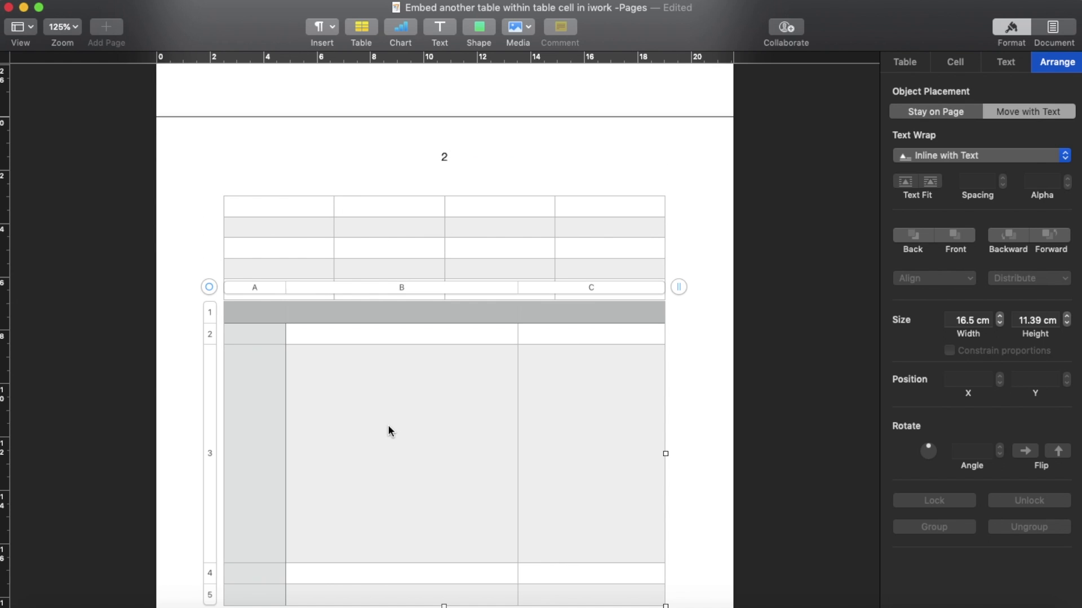
click(286, 212)
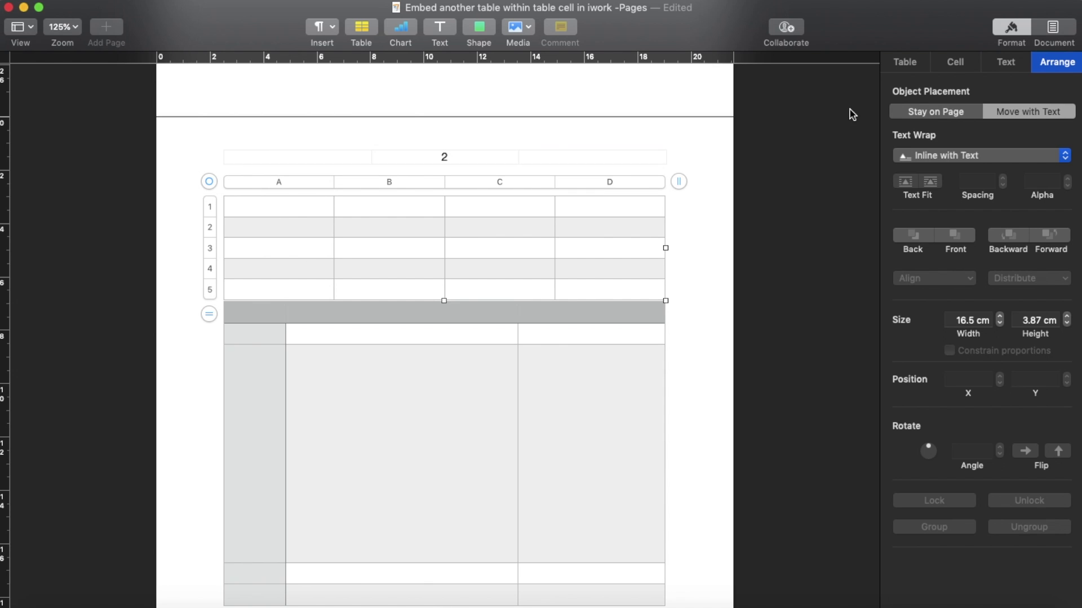
Step: Set the inner table's text wrap to None and move it over the outer table
click(1011, 29)
click(1018, 32)
click(967, 162)
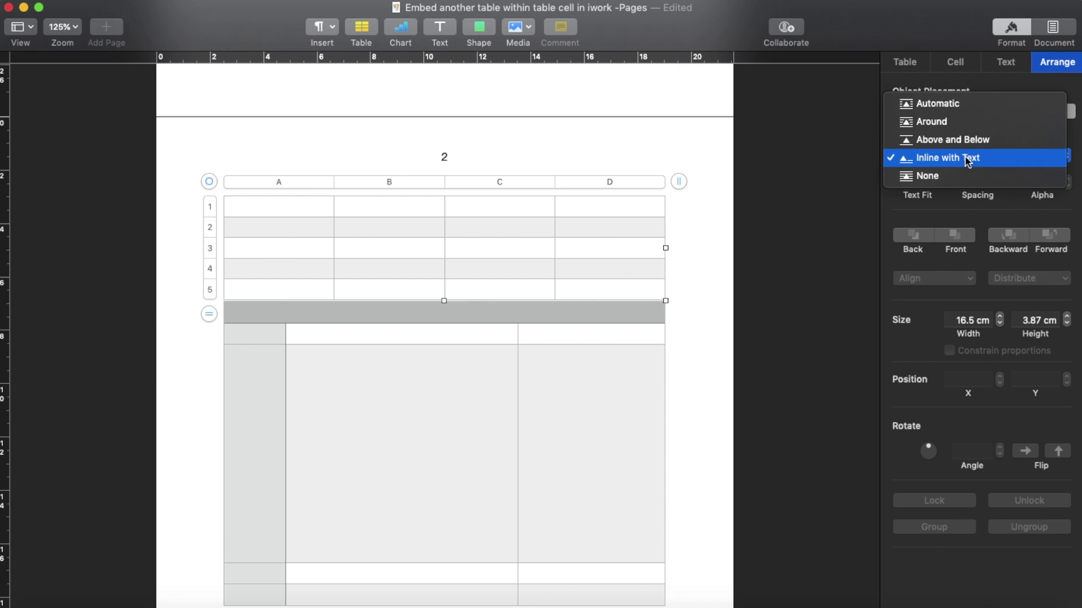
click(959, 176)
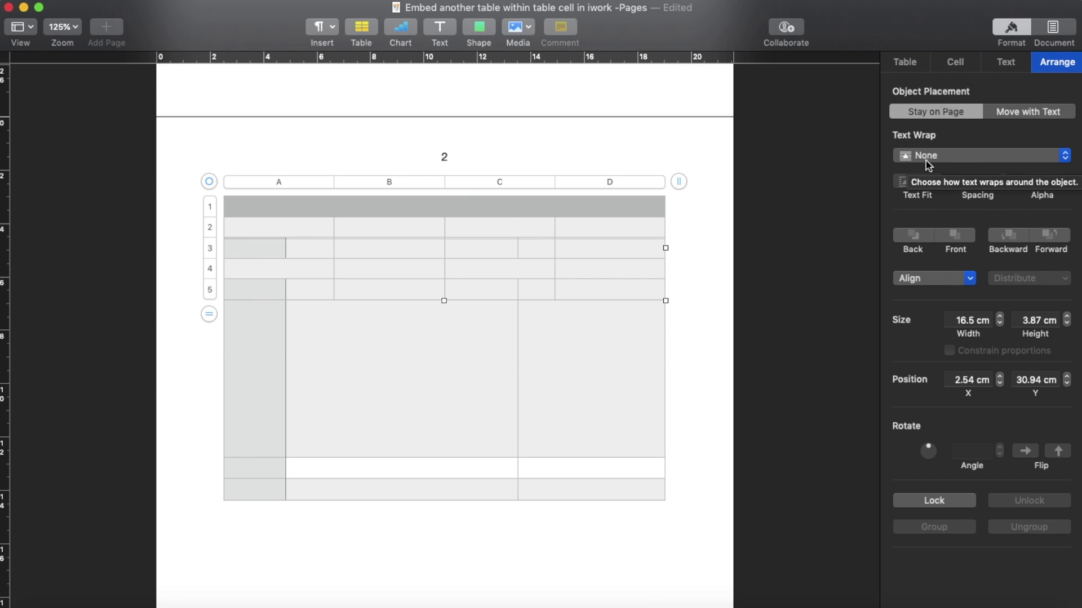
click(209, 182)
drag(209, 182, 217, 243)
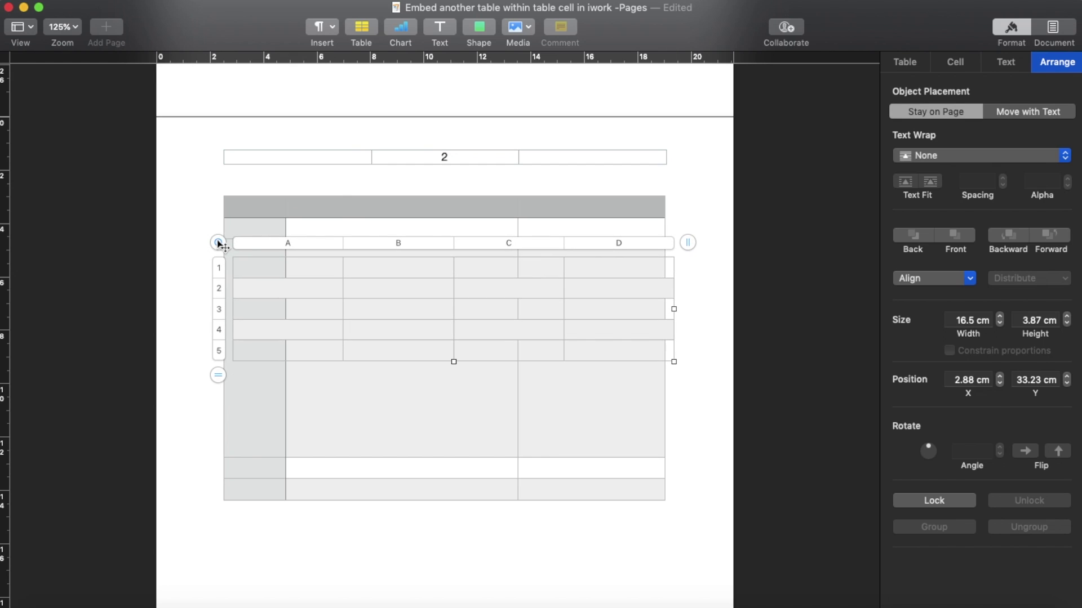
Step: Cut the inner table to two columns, 9.22 cm wide, and drag it into cell B3
click(687, 244)
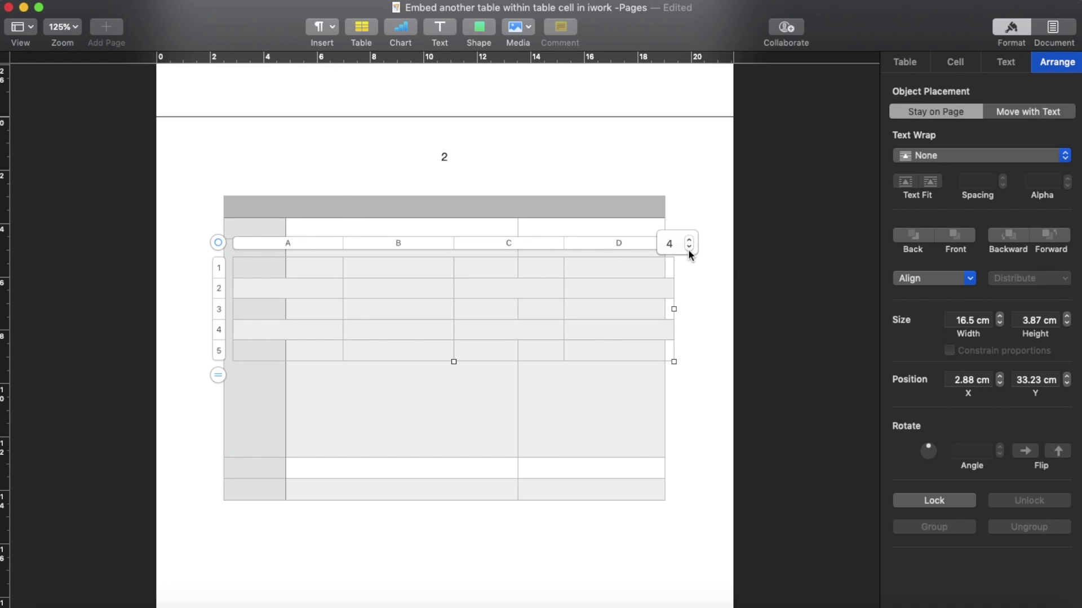
click(688, 248)
click(689, 248)
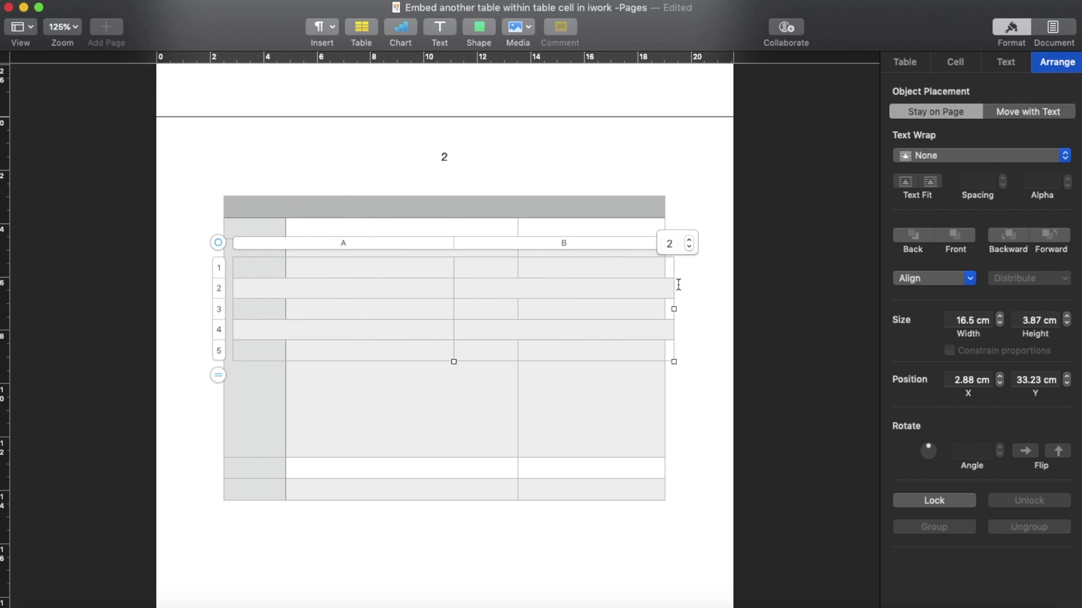
drag(675, 307, 480, 309)
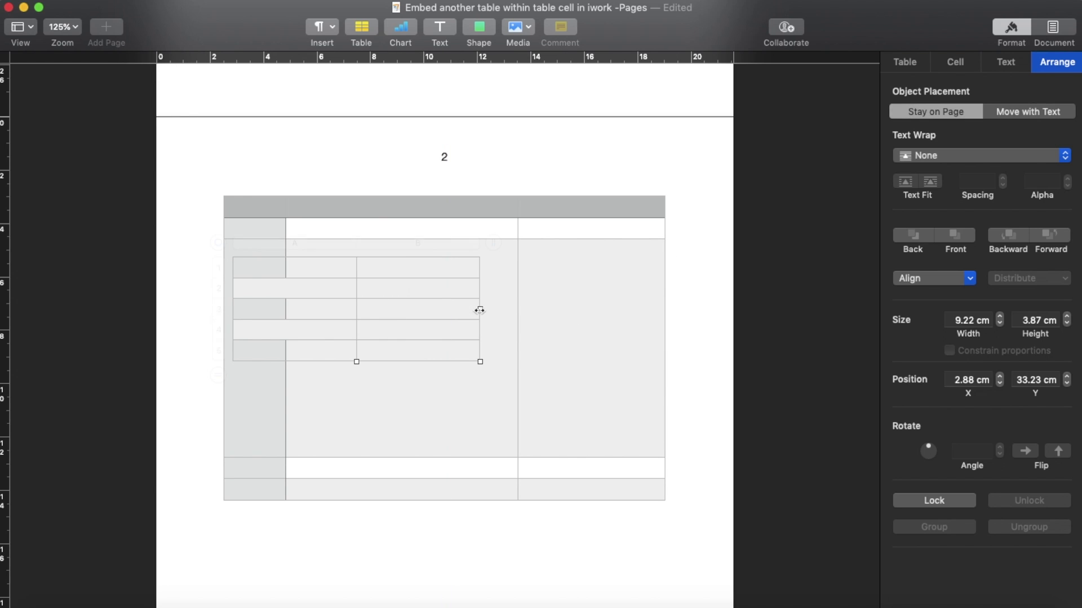
drag(218, 242, 280, 267)
click(517, 224)
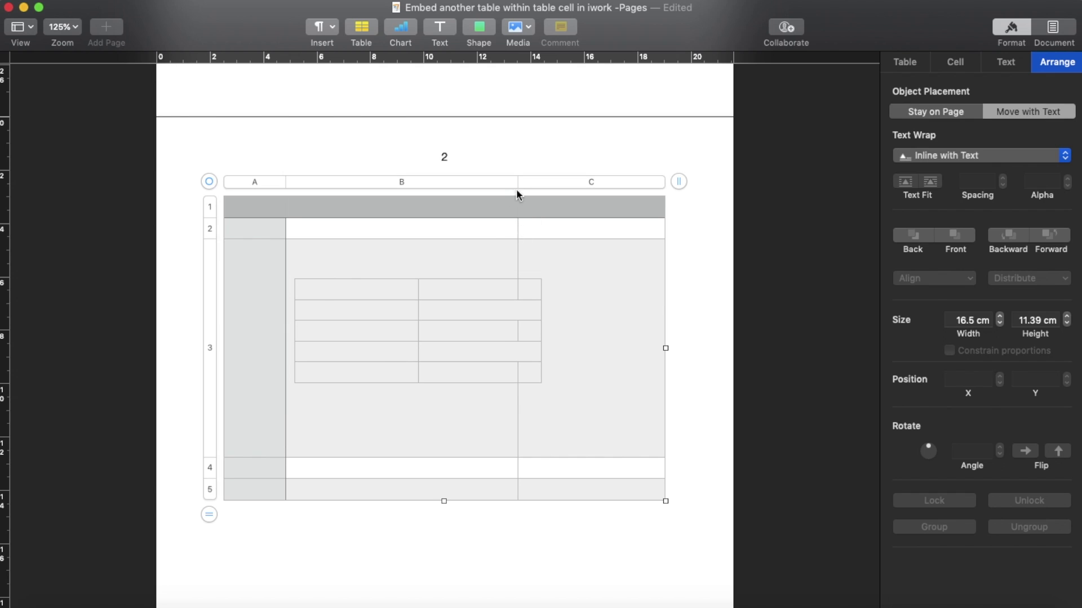
Step: Widen the outer table's column B and nudge the inner table slightly right and down
click(516, 182)
drag(516, 182, 562, 182)
click(388, 309)
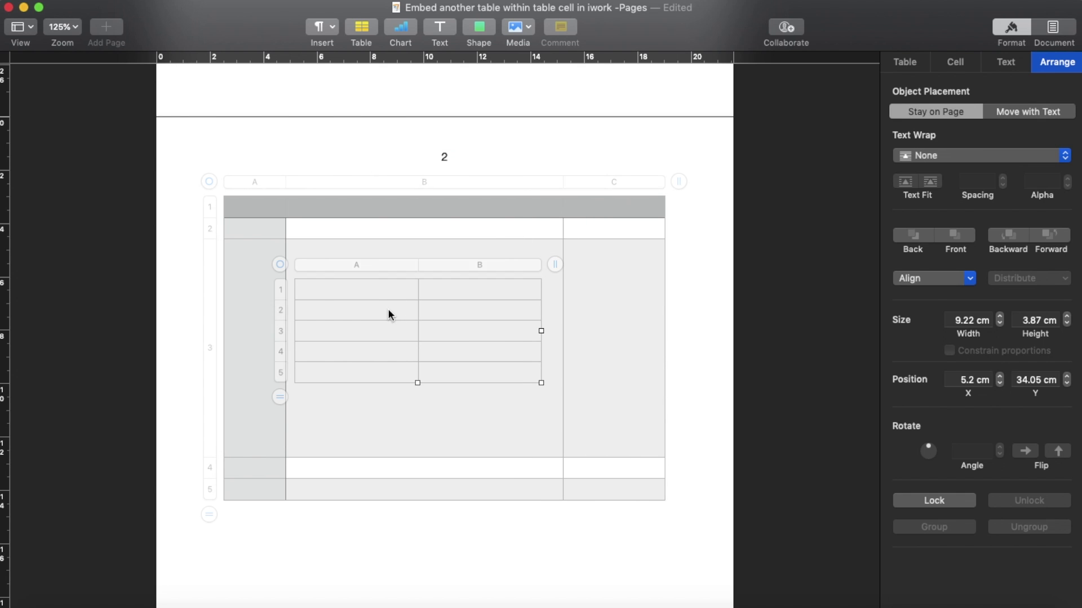
drag(280, 264, 287, 269)
Step: Turn off Alternating Row Color for the outer table
click(264, 259)
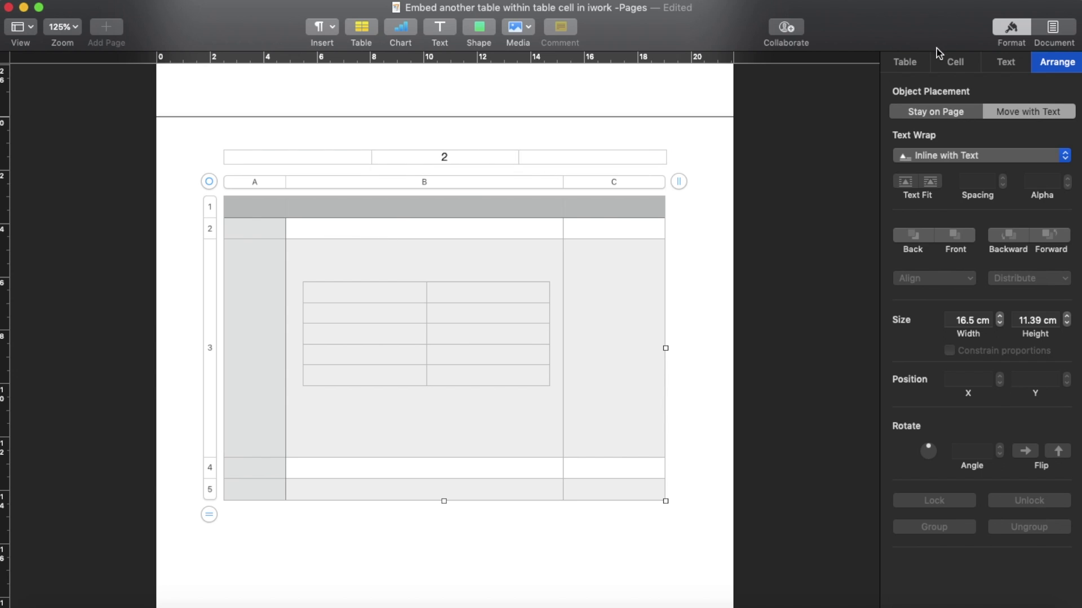
click(913, 65)
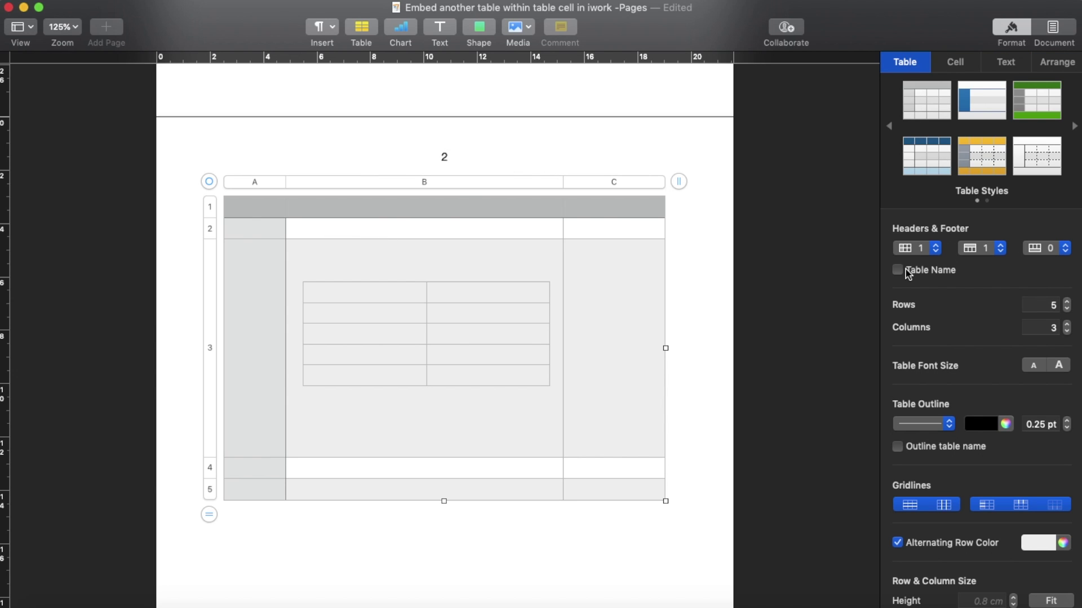
click(897, 544)
click(898, 543)
click(898, 543)
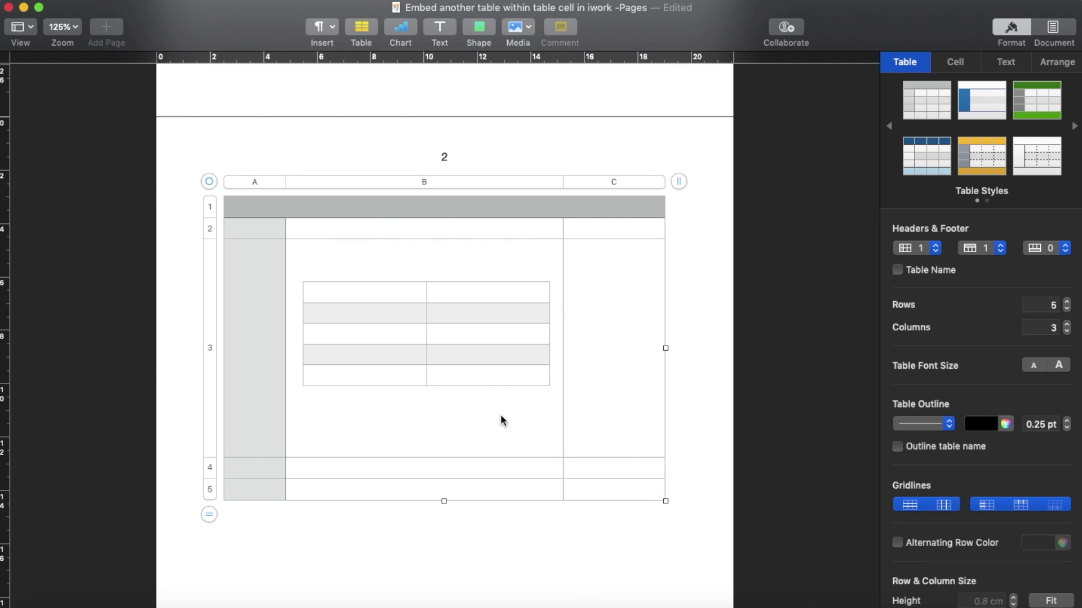
click(486, 428)
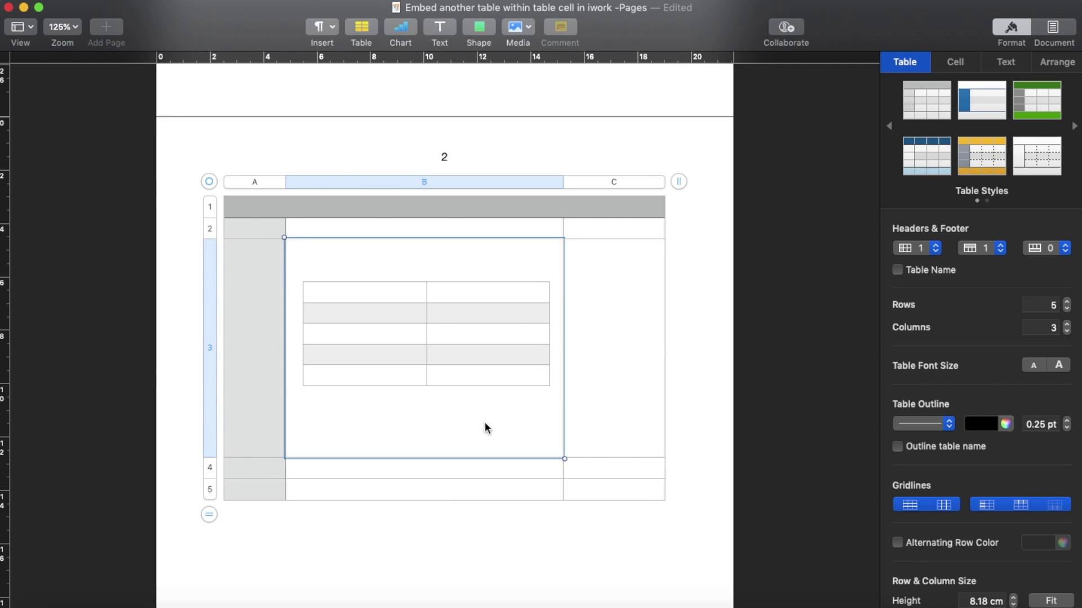
click(210, 183)
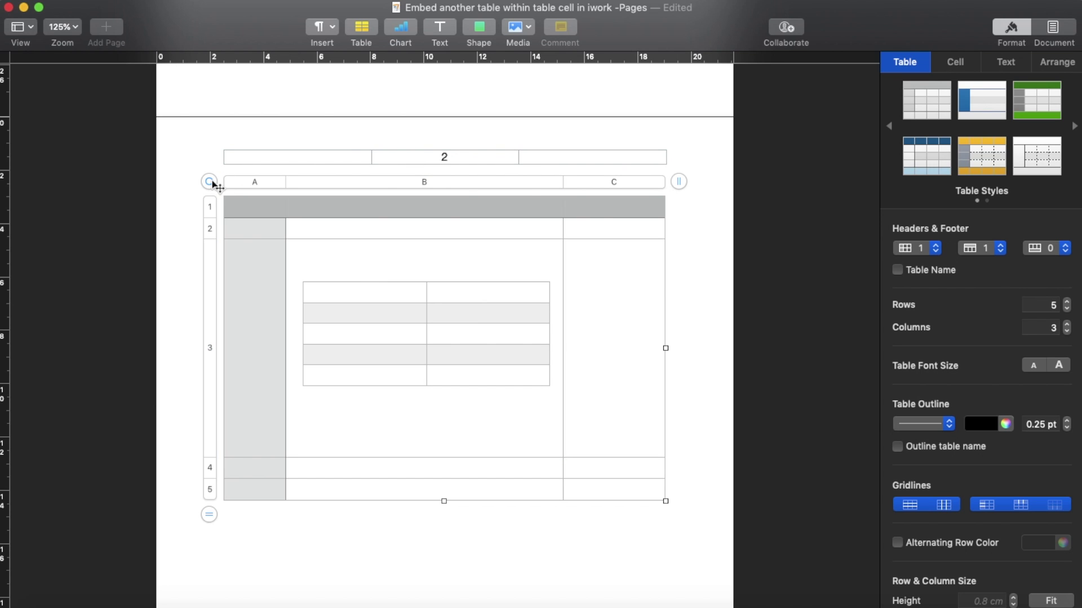
Step: Set the outer table to Stay on Page, giving it Above and Below text wrap
mouse_move(208, 181)
mouse_down()
mouse_move(206, 278)
mouse_move(205, 173)
mouse_up()
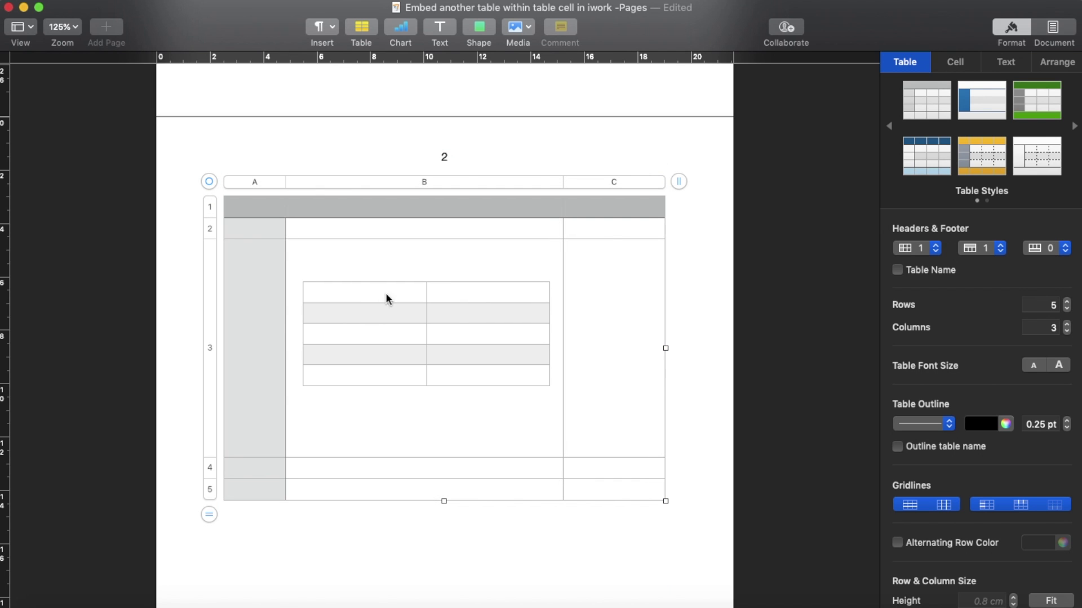
click(401, 293)
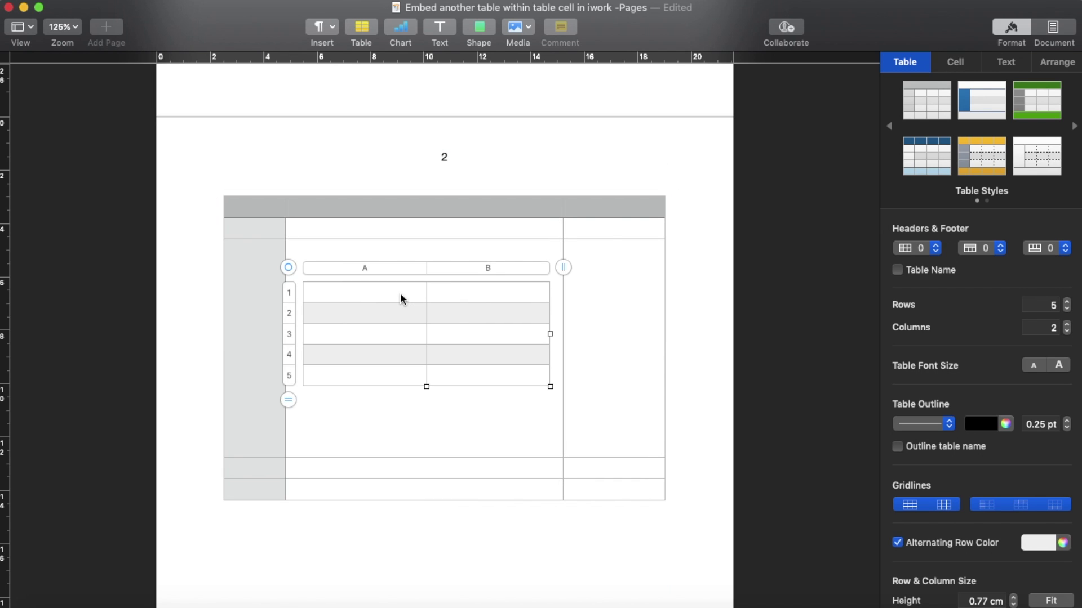
click(381, 253)
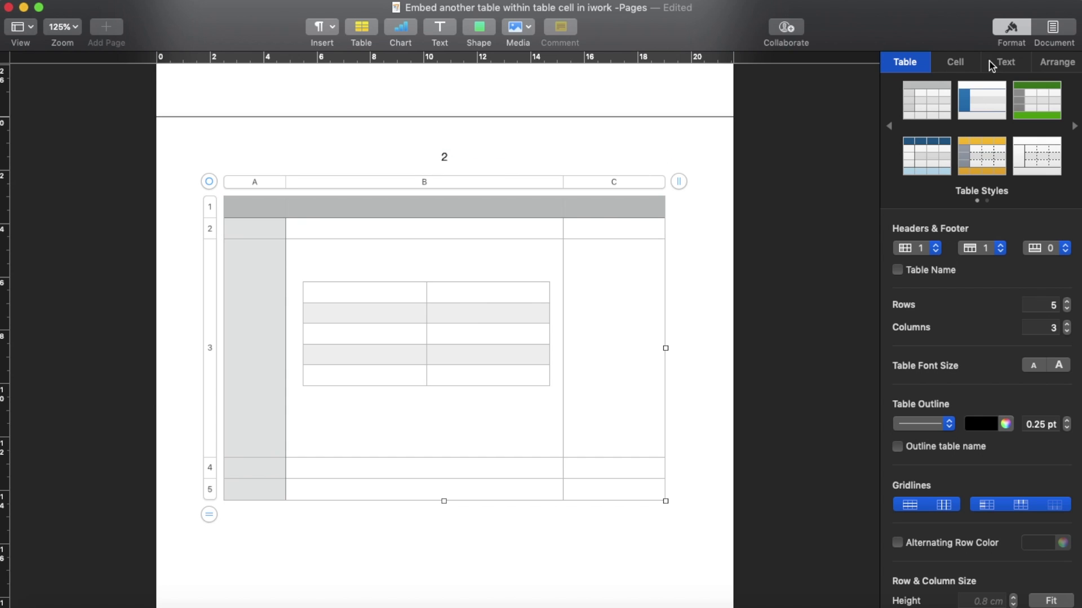
click(1054, 66)
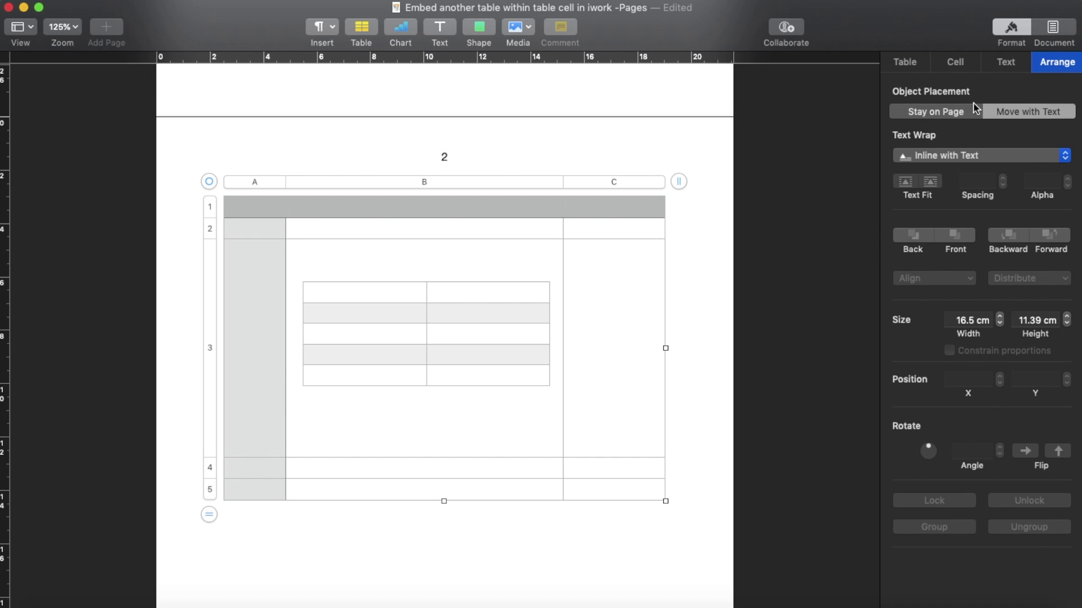
click(930, 115)
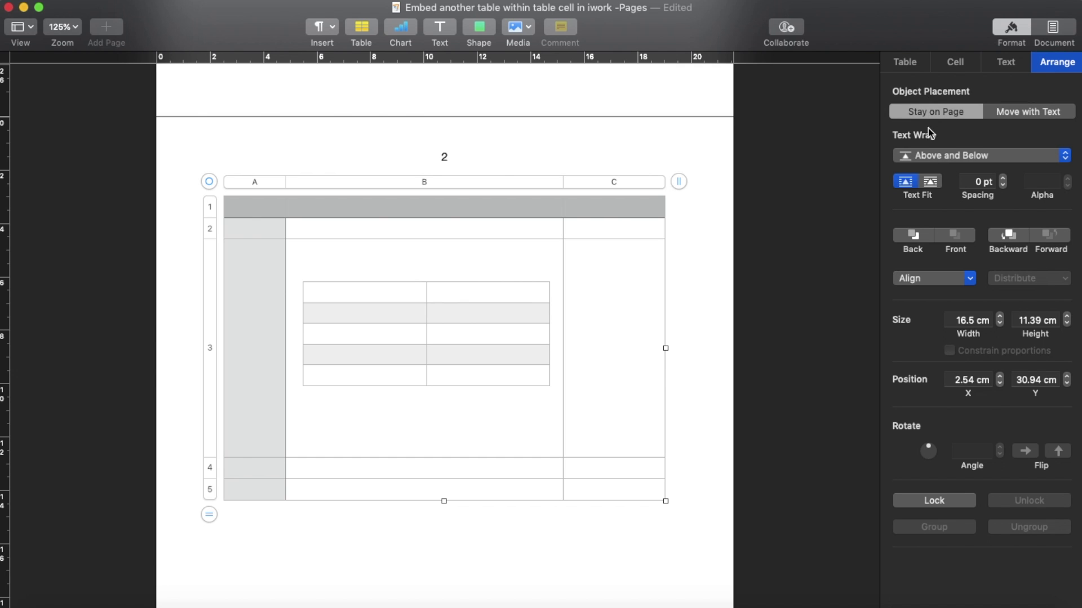
Step: Send the outer table back, group it with the inner table, and move the group to 2.93 × 3.1 cm
click(918, 239)
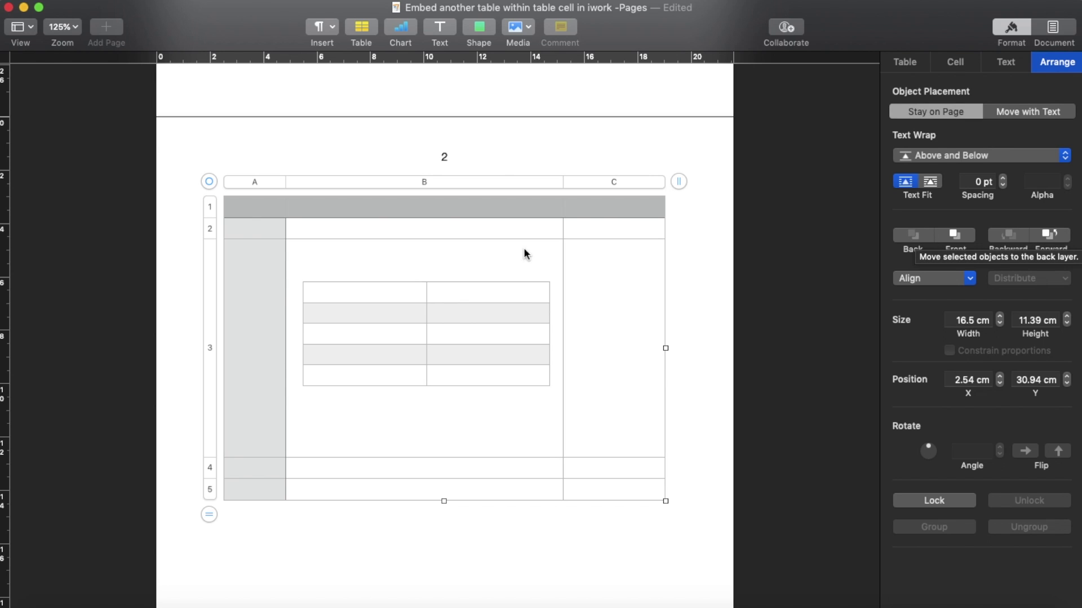
click(407, 319)
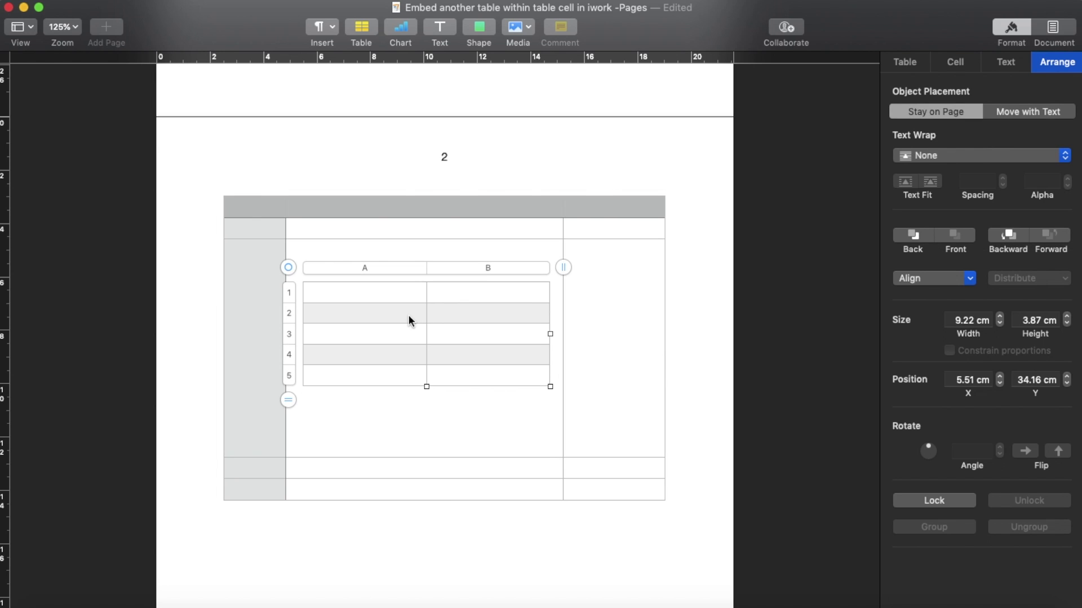
shift+click(248, 204)
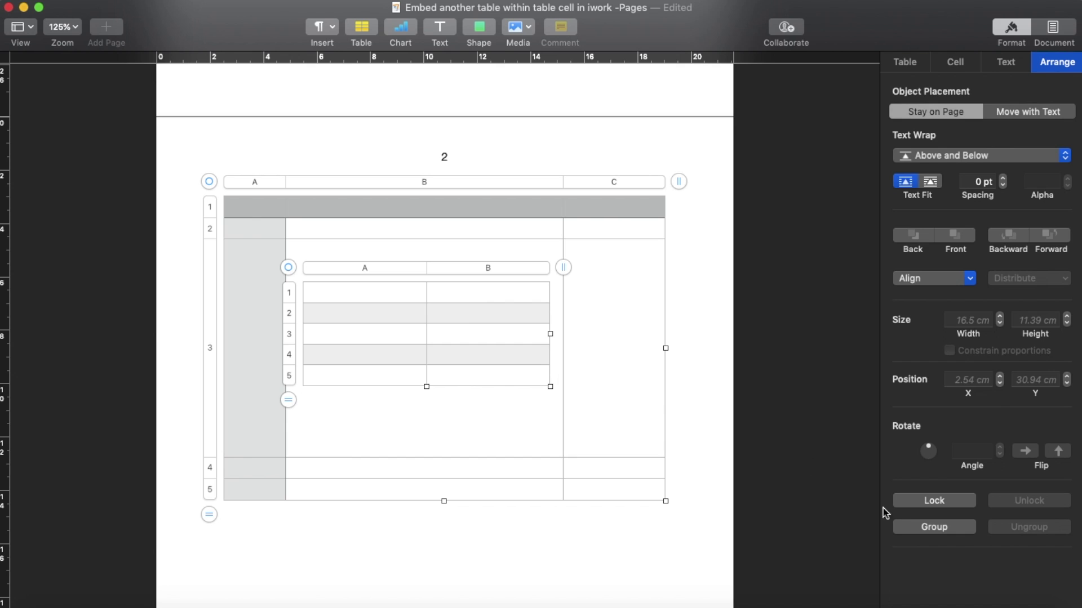
click(933, 531)
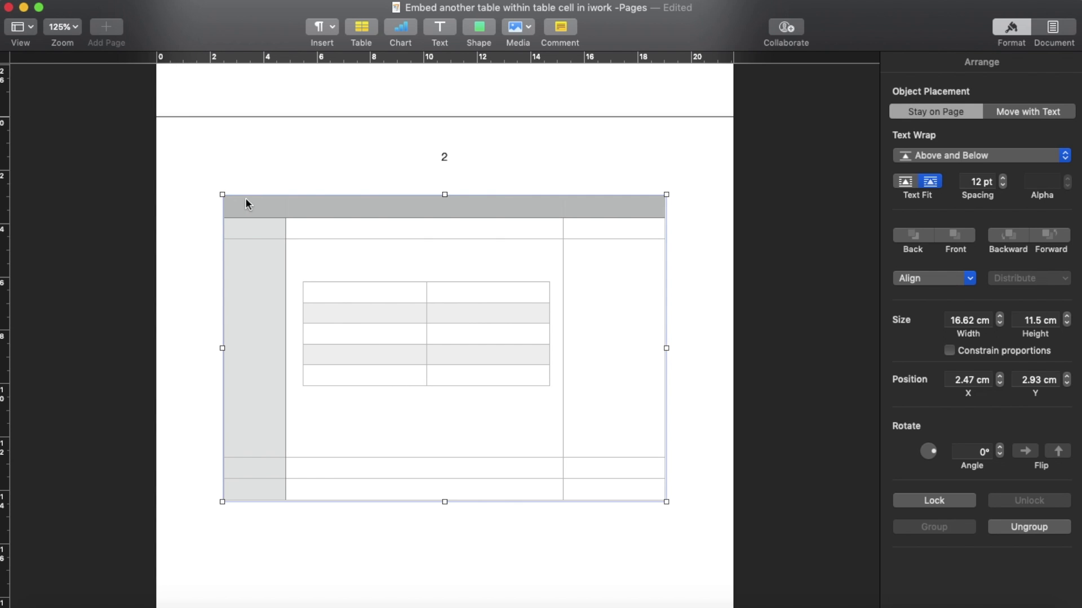
mouse_move(304, 201)
mouse_down()
mouse_move(304, 306)
mouse_move(293, 200)
mouse_move(299, 217)
mouse_move(396, 158)
mouse_move(309, 183)
mouse_move(314, 171)
mouse_move(336, 169)
mouse_move(321, 183)
mouse_move(321, 174)
mouse_move(318, 209)
mouse_up()
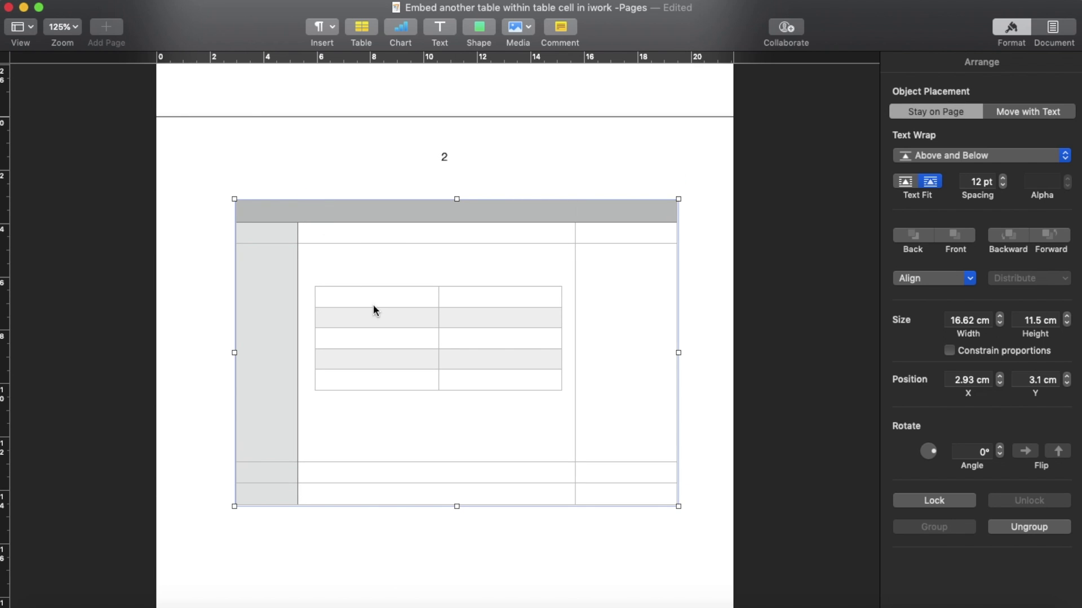